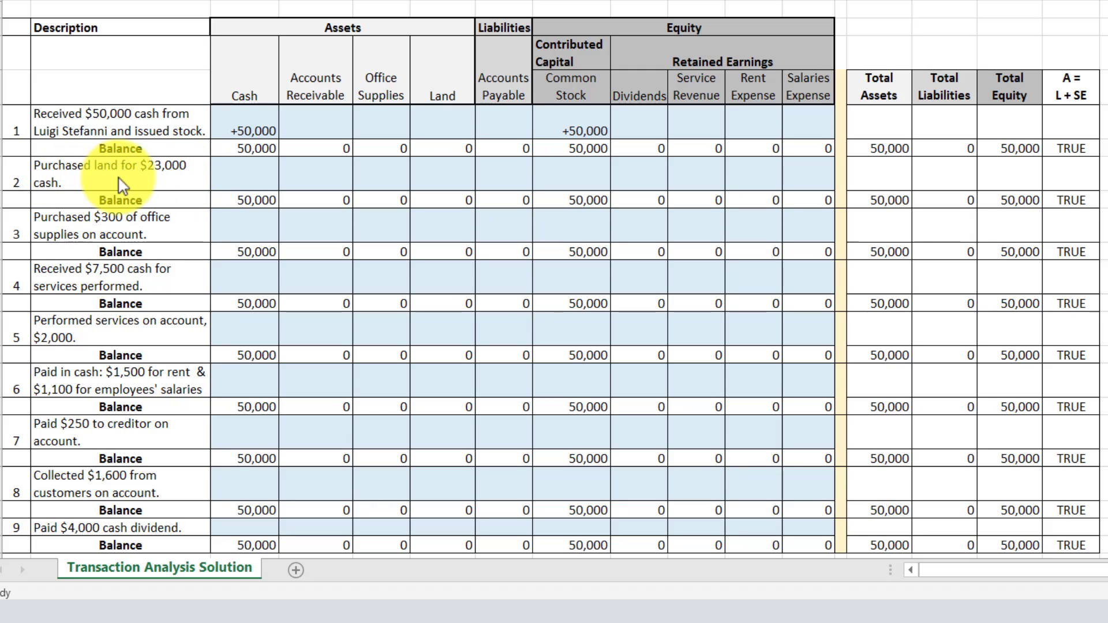
# Record transaction 2, the land purchase, as -23,000 in Cash and +23,000 in Land
pyautogui.click(253, 174)
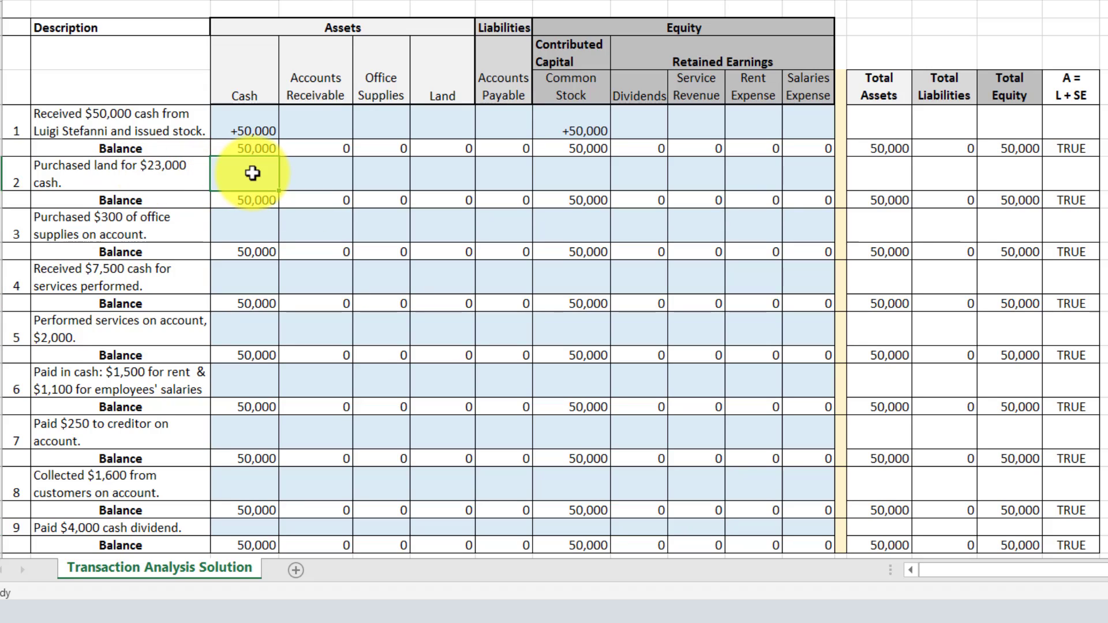
pyautogui.write('-23000')
pyautogui.press('Return')
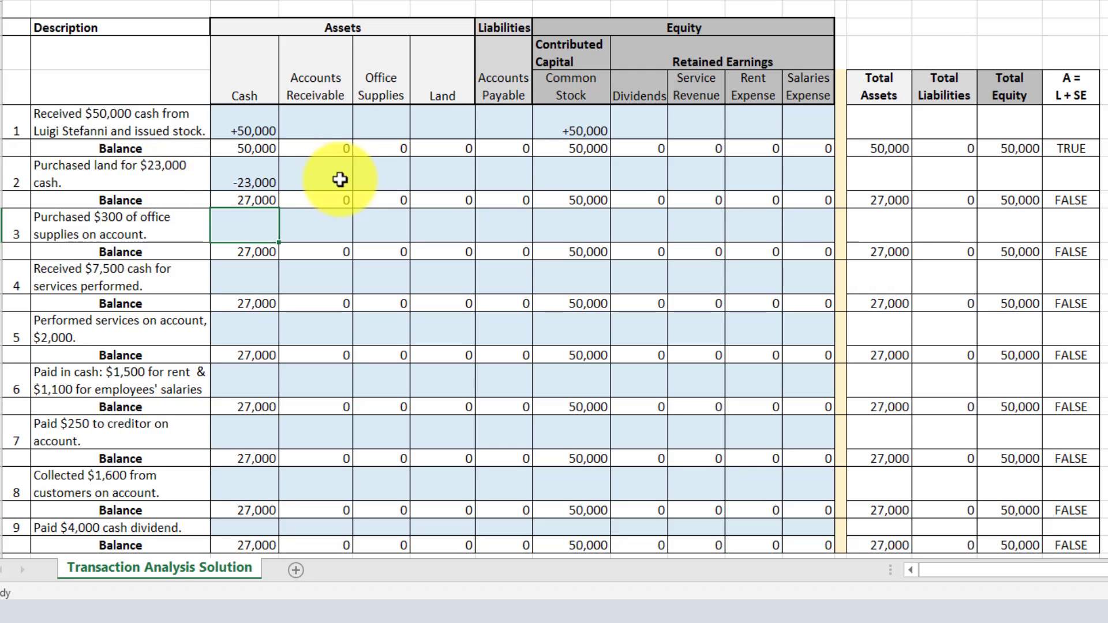
pyautogui.click(449, 178)
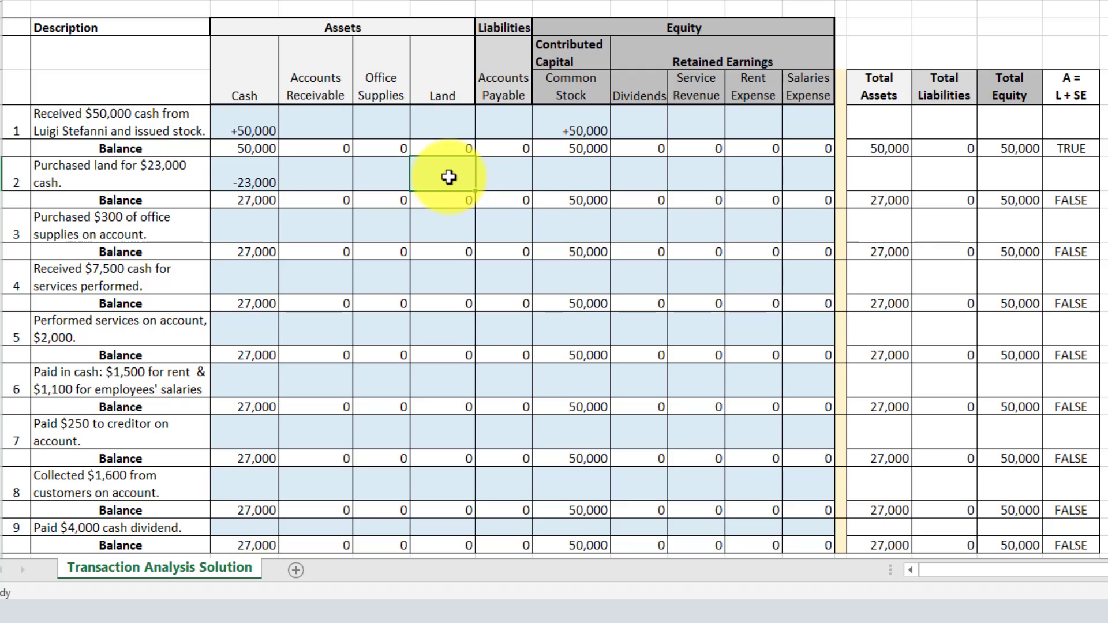
pyautogui.press('Return')
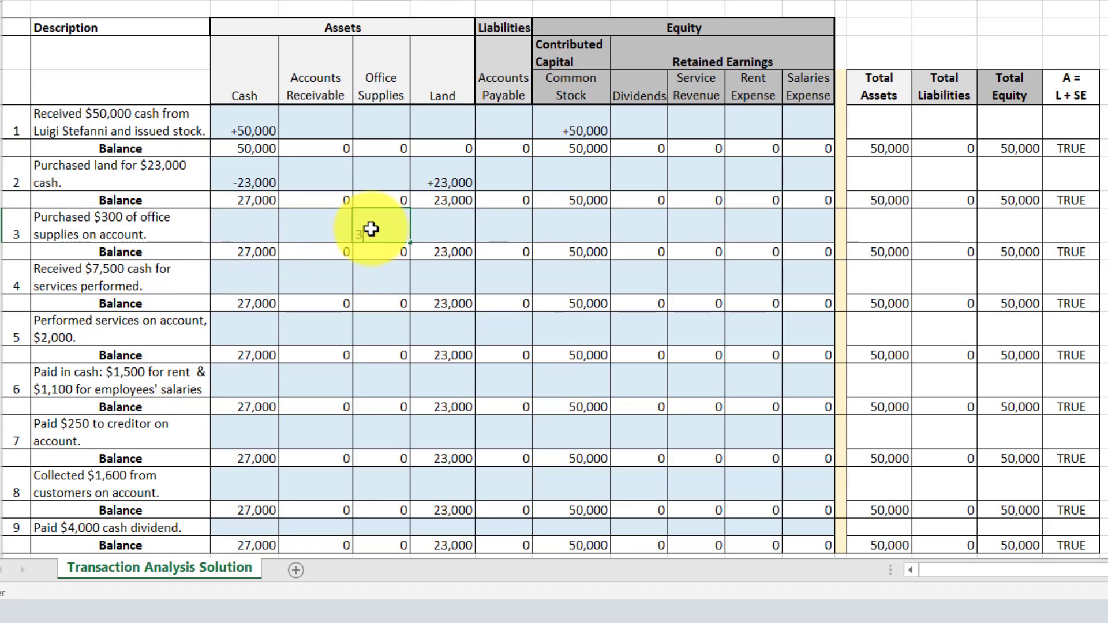
# Record transaction 3, supplies bought on account, as +300 in Office Supplies and +300 in Accounts Payable
pyautogui.write('0')
pyautogui.press('Return')
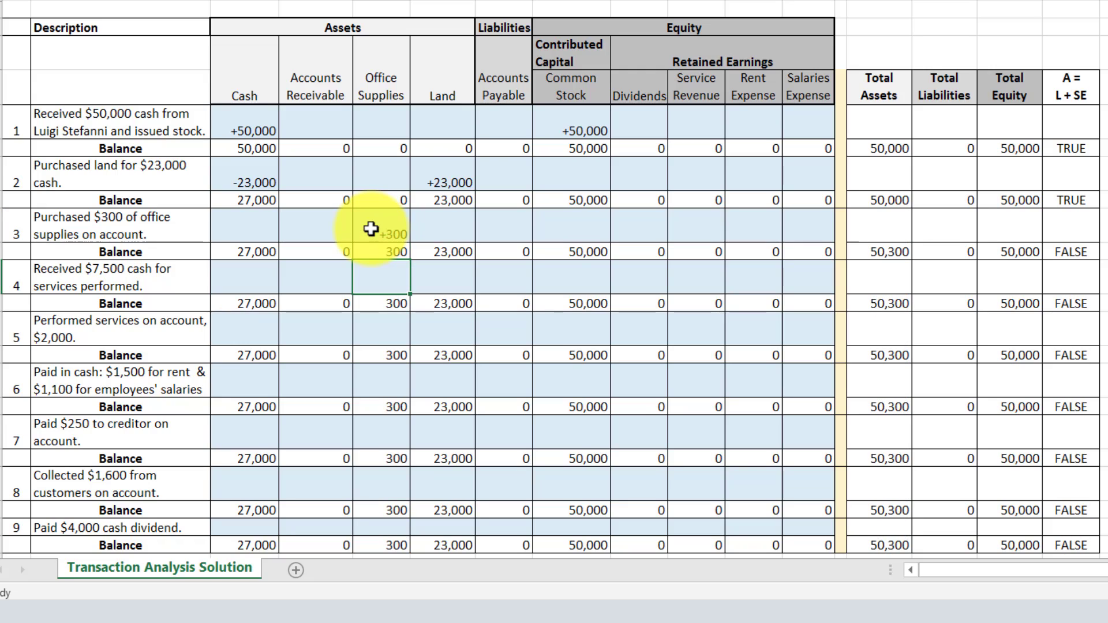
pyautogui.click(502, 226)
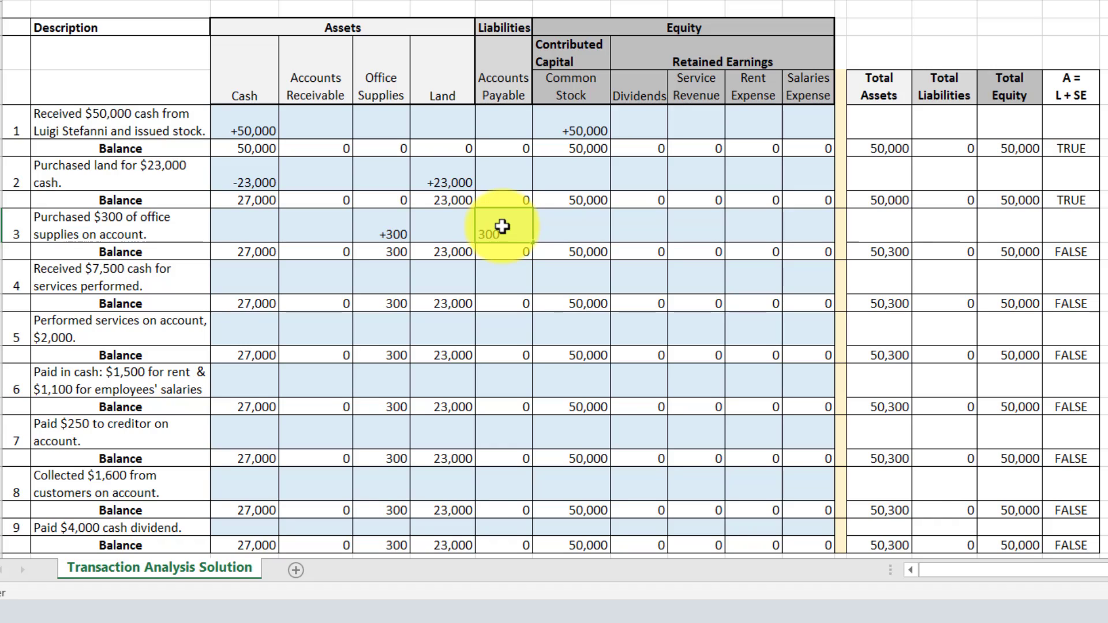
pyautogui.write('300')
pyautogui.press('Return')
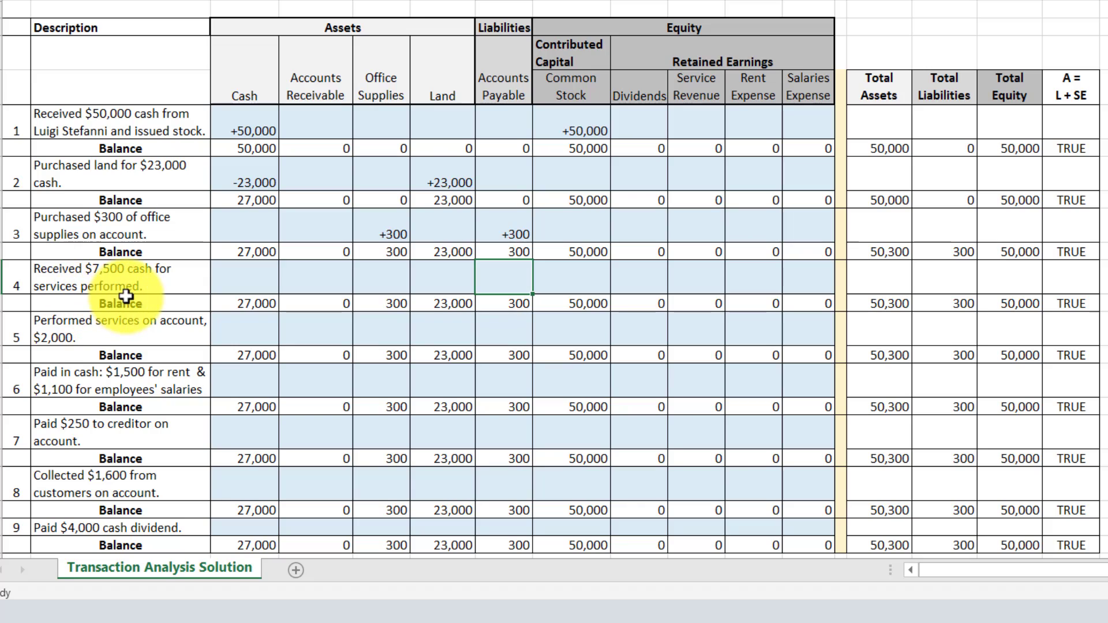
# Record transaction 4, cash received for services, as +7,500 in Cash and +7,500 in Service Revenue
pyautogui.click(246, 282)
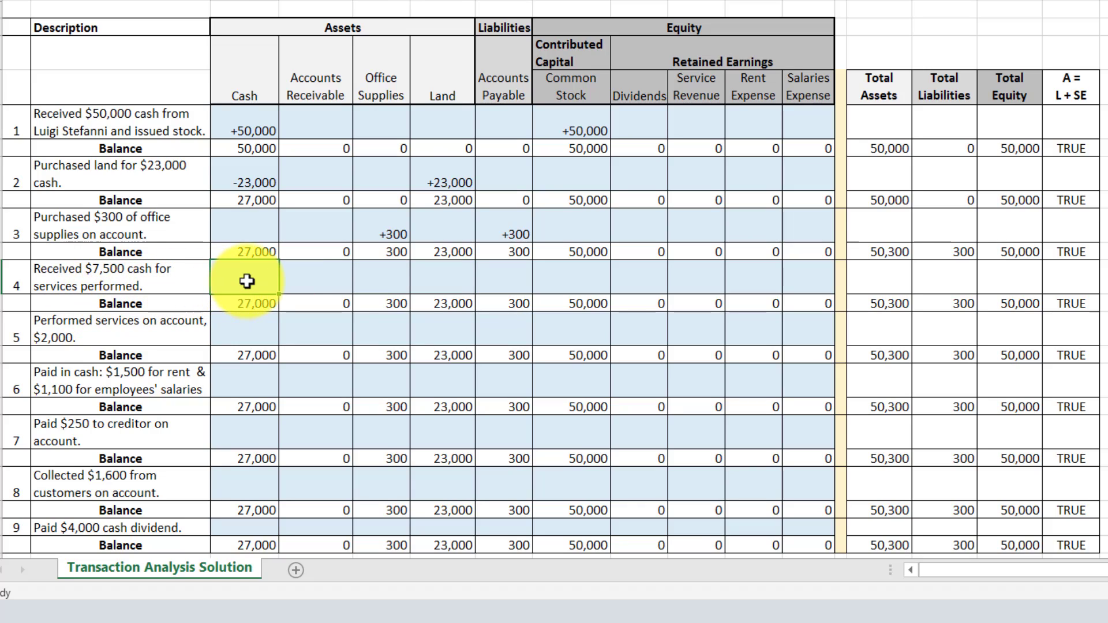
pyautogui.write('7500')
pyautogui.press('Return')
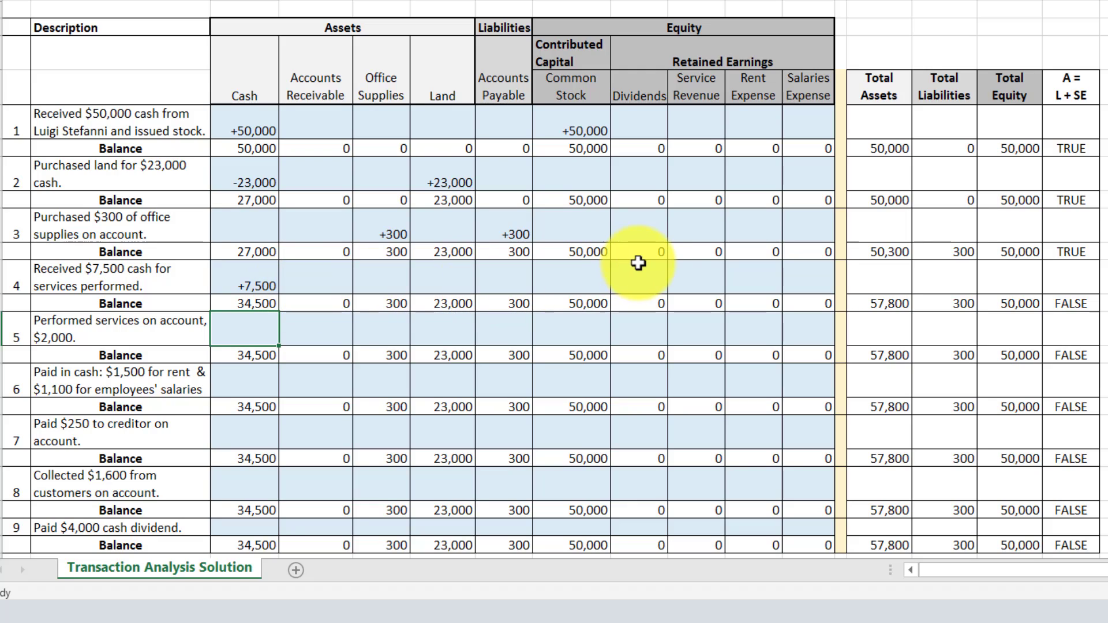
pyautogui.click(694, 273)
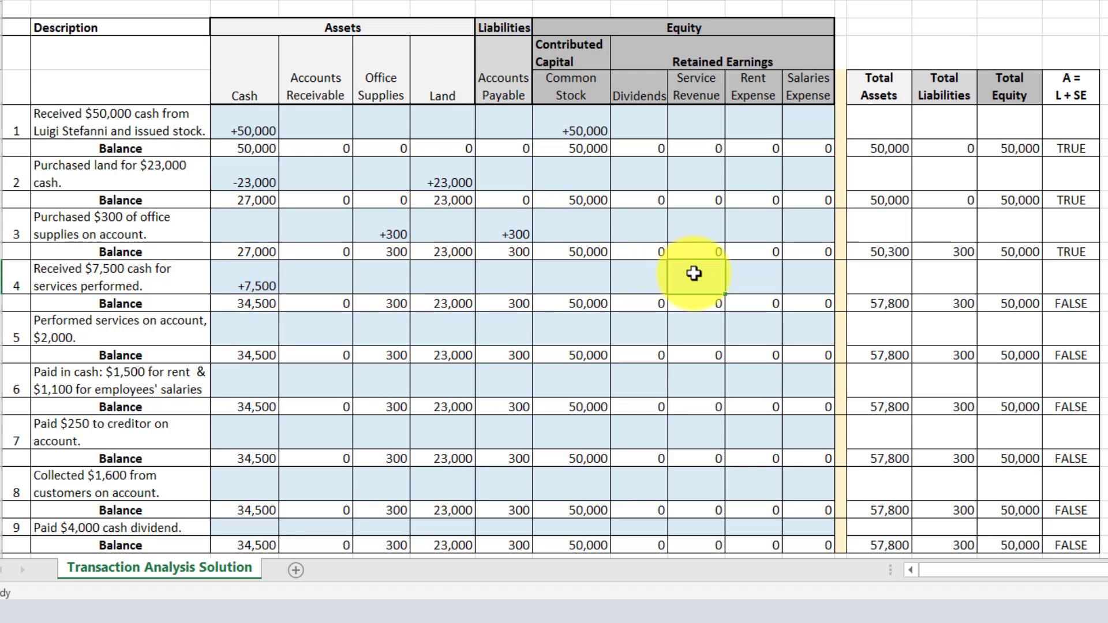
pyautogui.write('7,500')
pyautogui.press('Return')
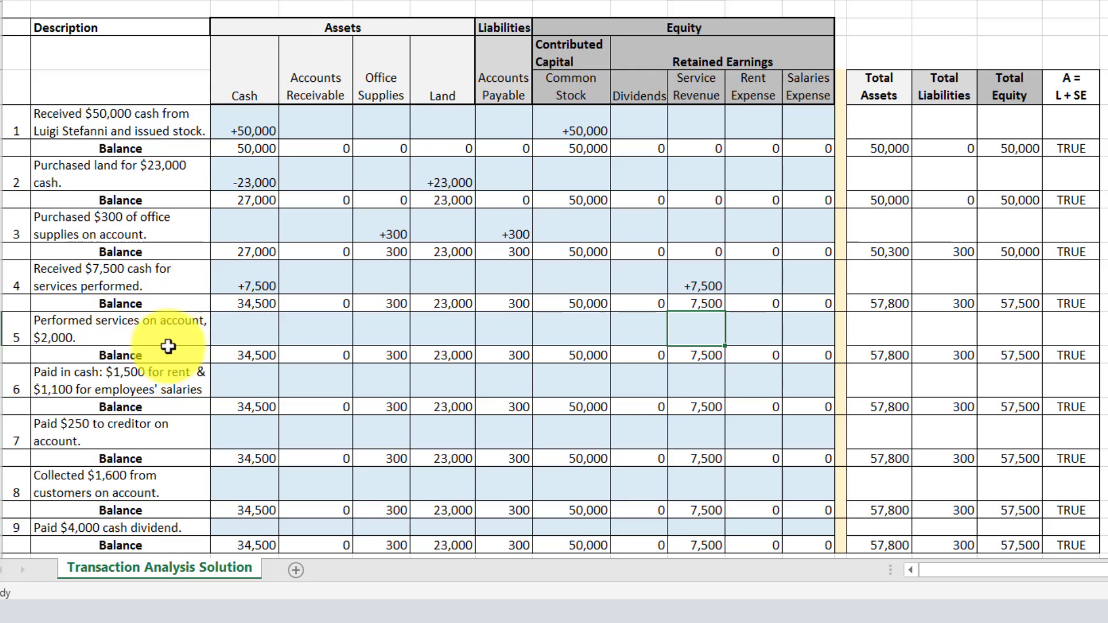
# Record transaction 5, services performed on account, as +2,000 in Accounts Receivable and +2,000 in Service Revenue
pyautogui.click(329, 327)
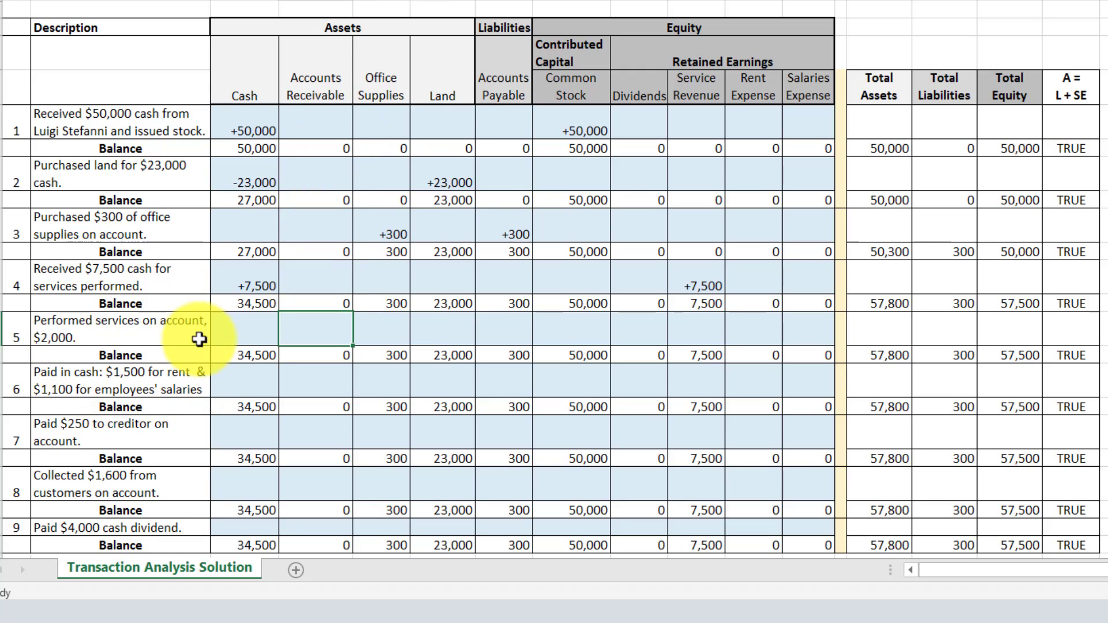
pyautogui.write('2000')
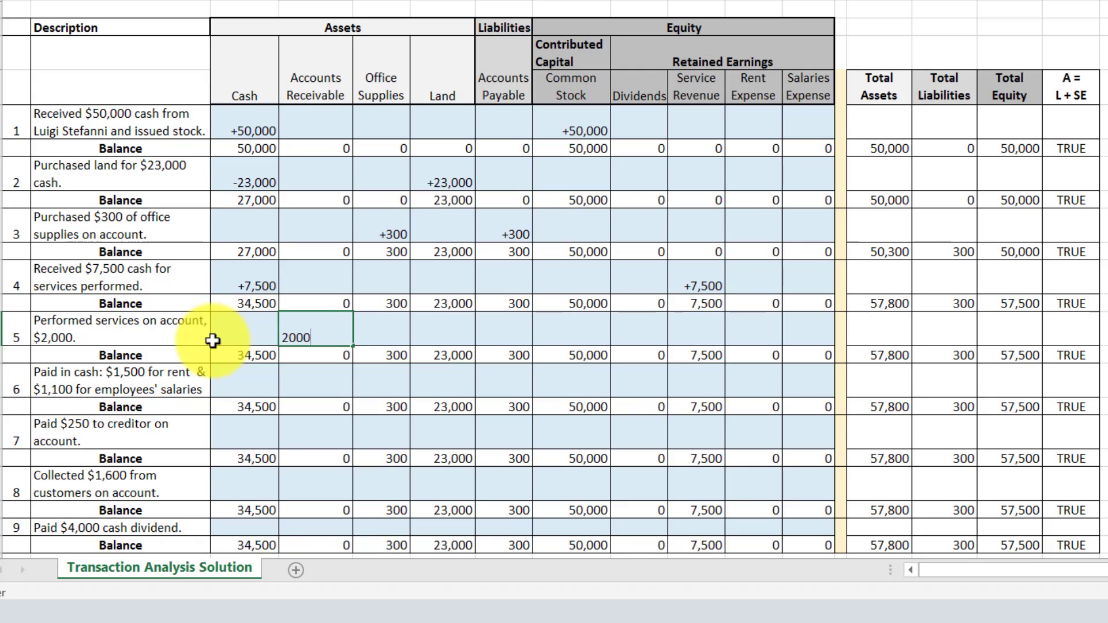
pyautogui.press('Return')
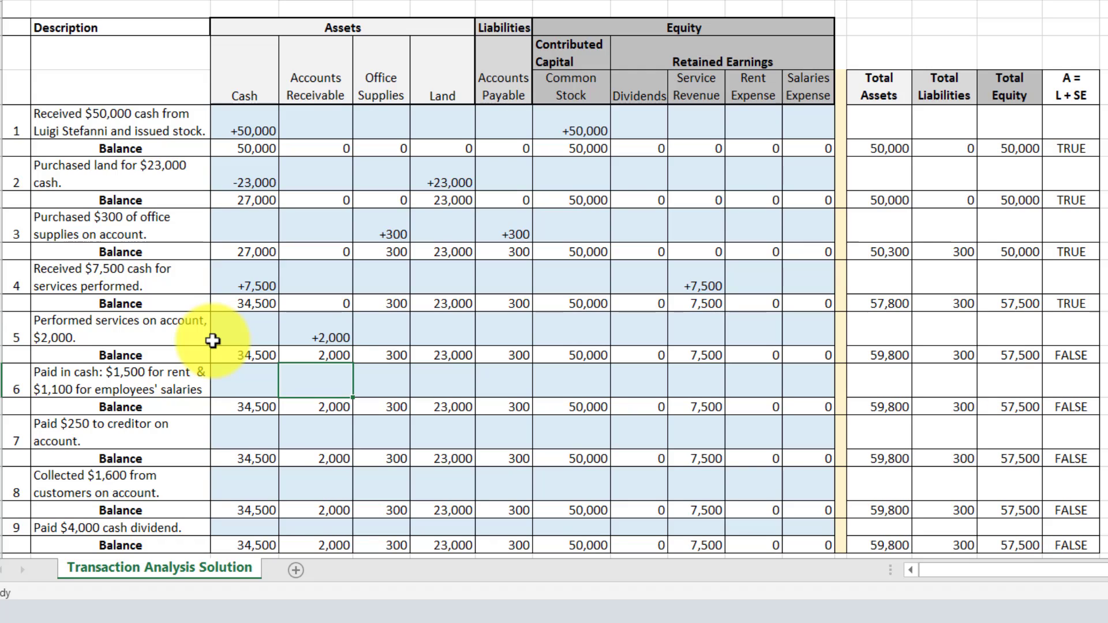
pyautogui.click(695, 325)
pyautogui.write('2,000')
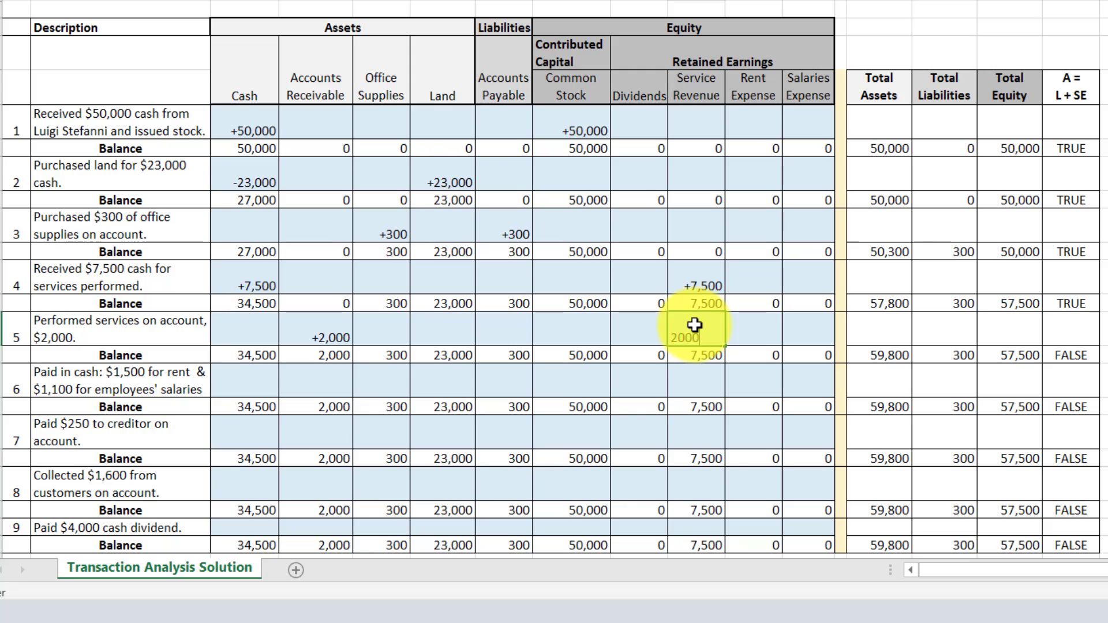
pyautogui.press('Return')
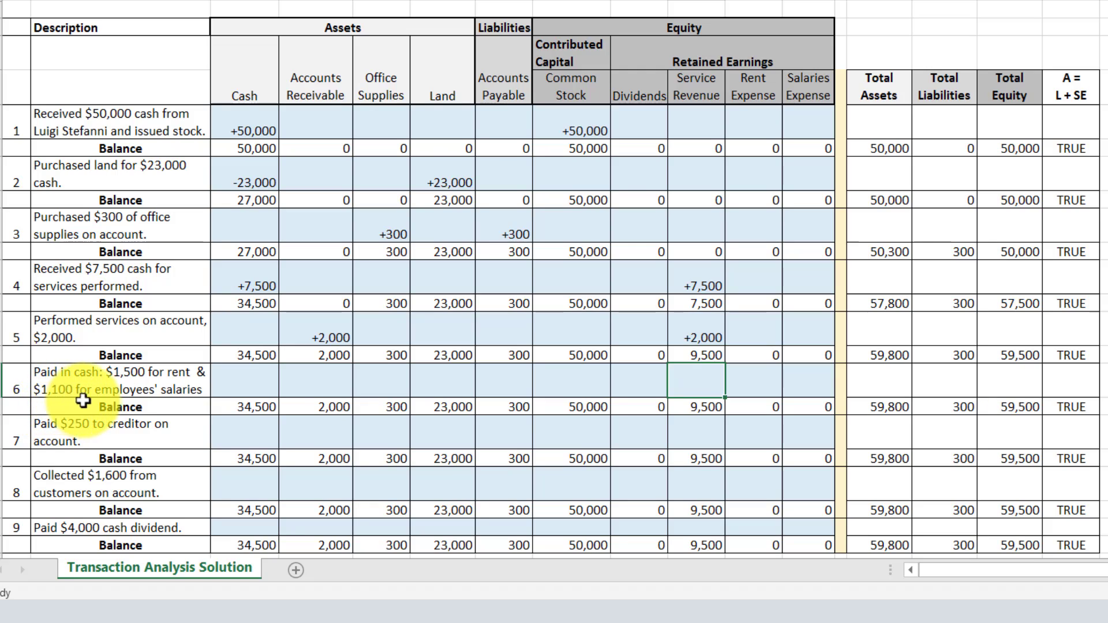
# Record transaction 6 with a Cash formula subtracting 1,500 and 1,100, -1,500 in Rent Expense and -1,100 in Salaries Expense
pyautogui.click(245, 385)
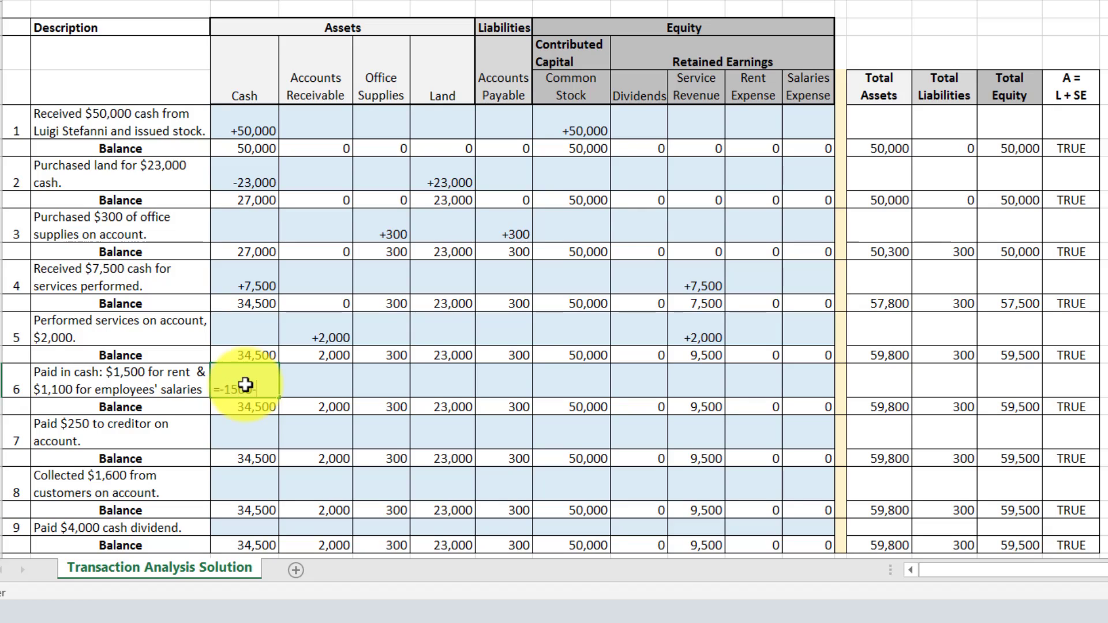
pyautogui.write('1100')
pyautogui.press('Return')
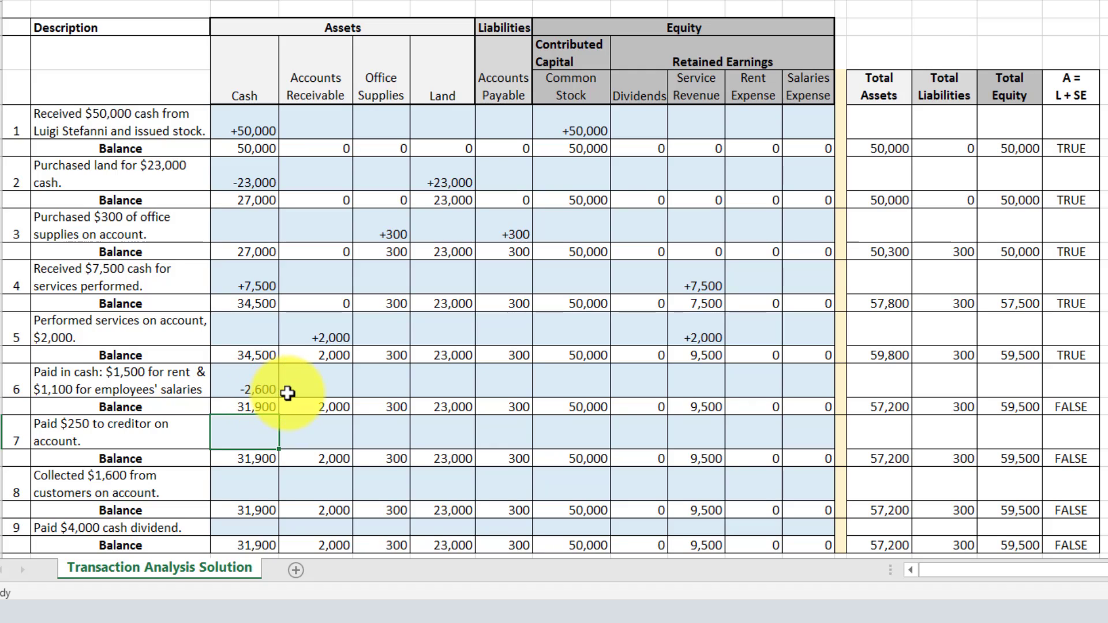
pyautogui.click(741, 380)
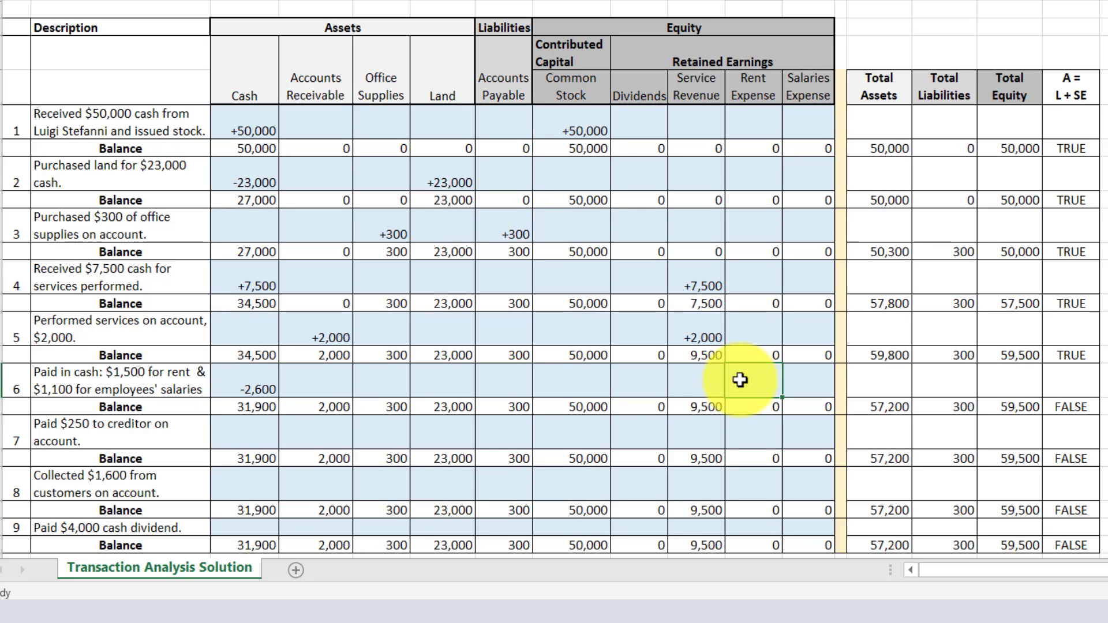
pyautogui.write('-1,500')
pyautogui.press('Return')
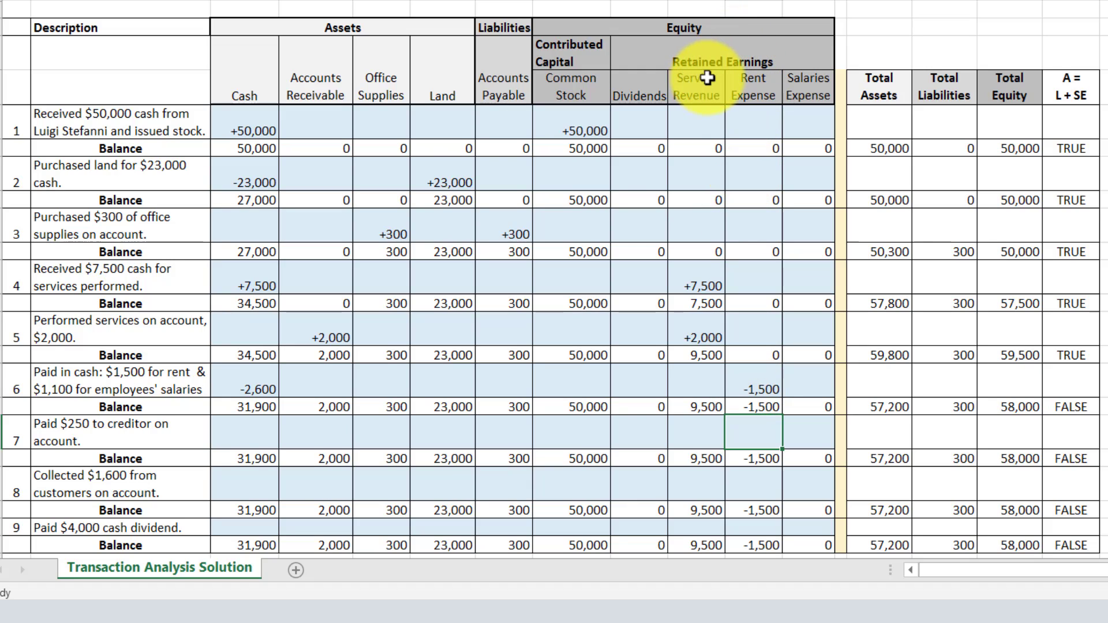
pyautogui.click(800, 389)
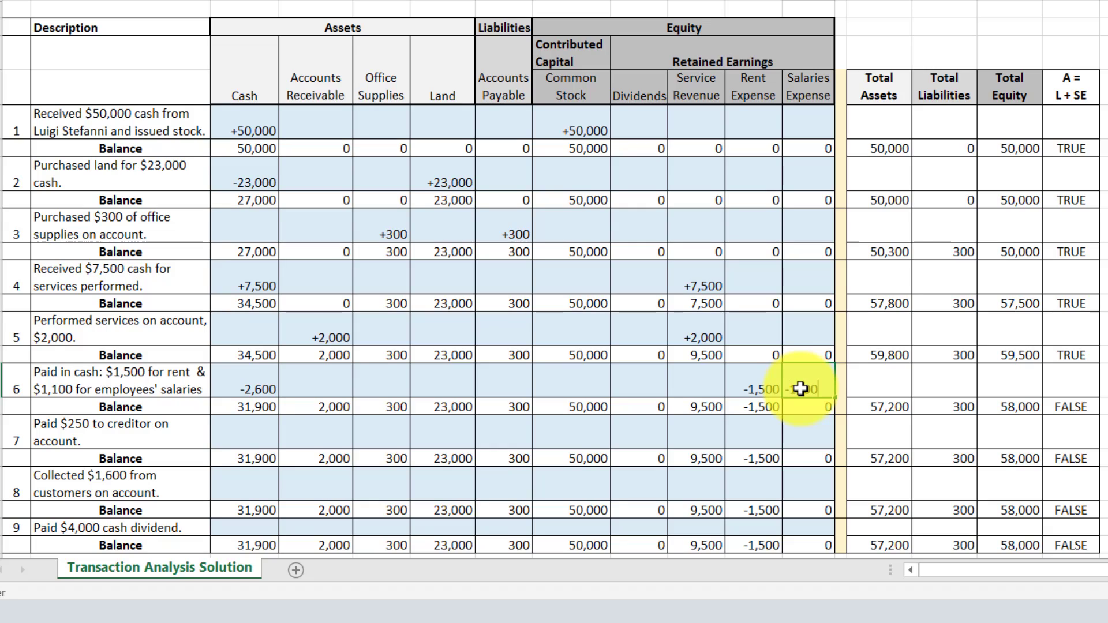
pyautogui.press('Return')
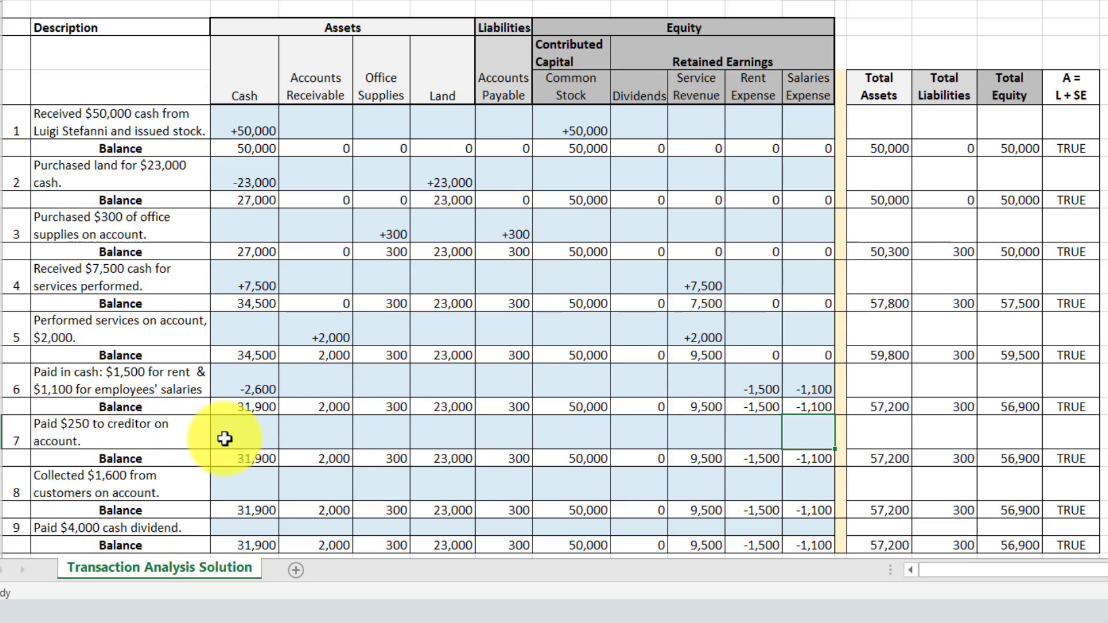
# Record transaction 7, the payment to a creditor, as -250 in Cash and -250 in Accounts Payable
pyautogui.click(261, 438)
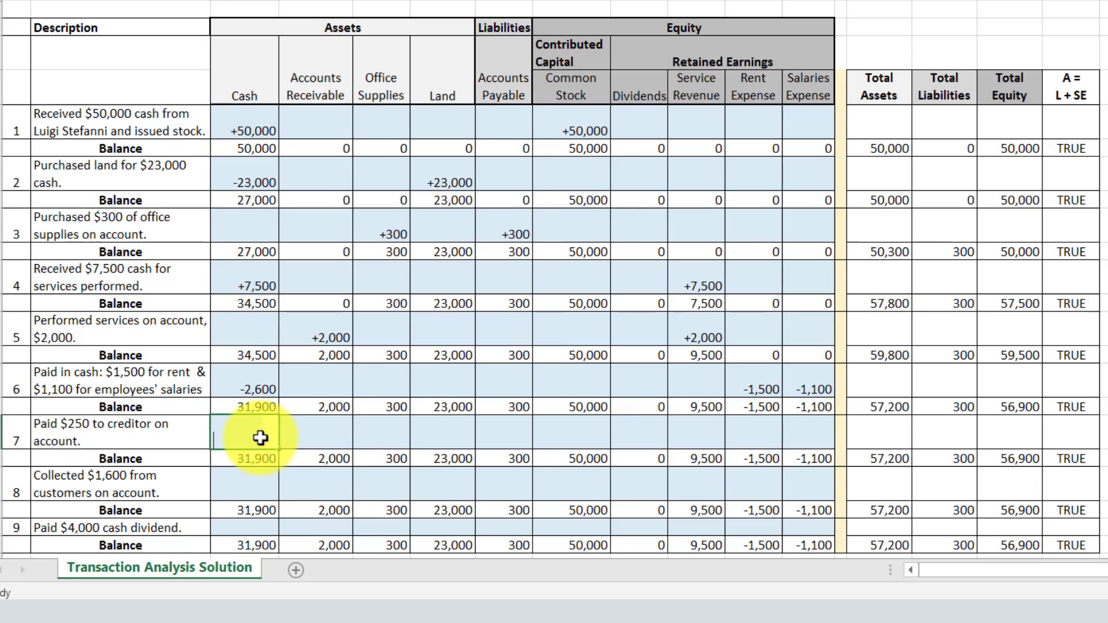
pyautogui.write('-250')
pyautogui.press('Return')
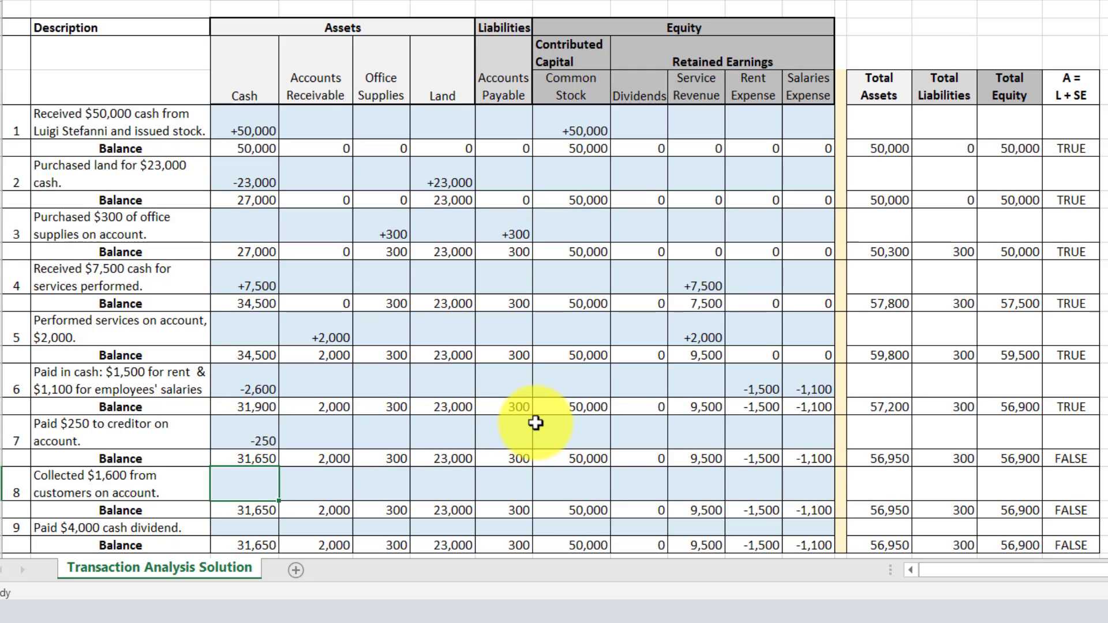
pyautogui.click(508, 426)
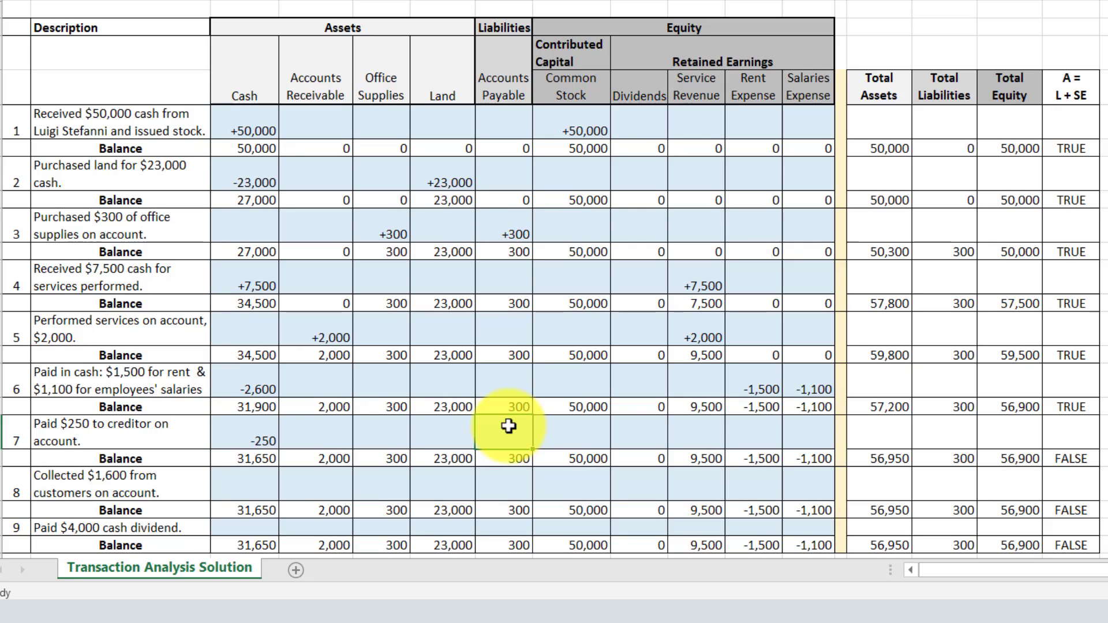
pyautogui.write('-250')
pyautogui.press('Return')
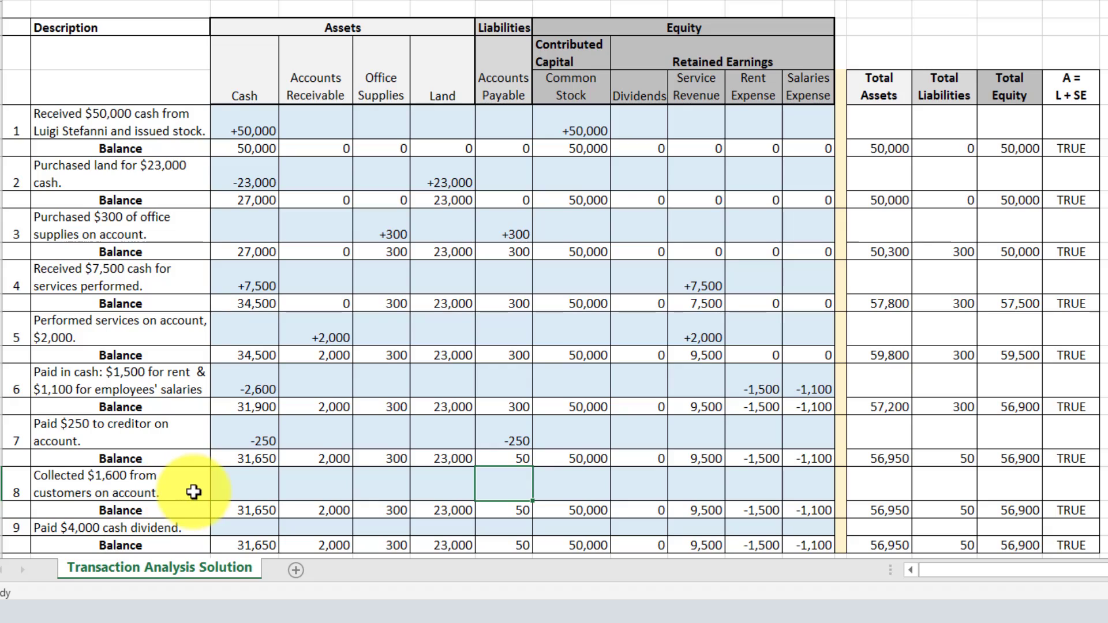
# Record transaction 8, the collection from customers, as +1,600 in Cash and -1,600 in Accounts Receivable
pyautogui.click(250, 486)
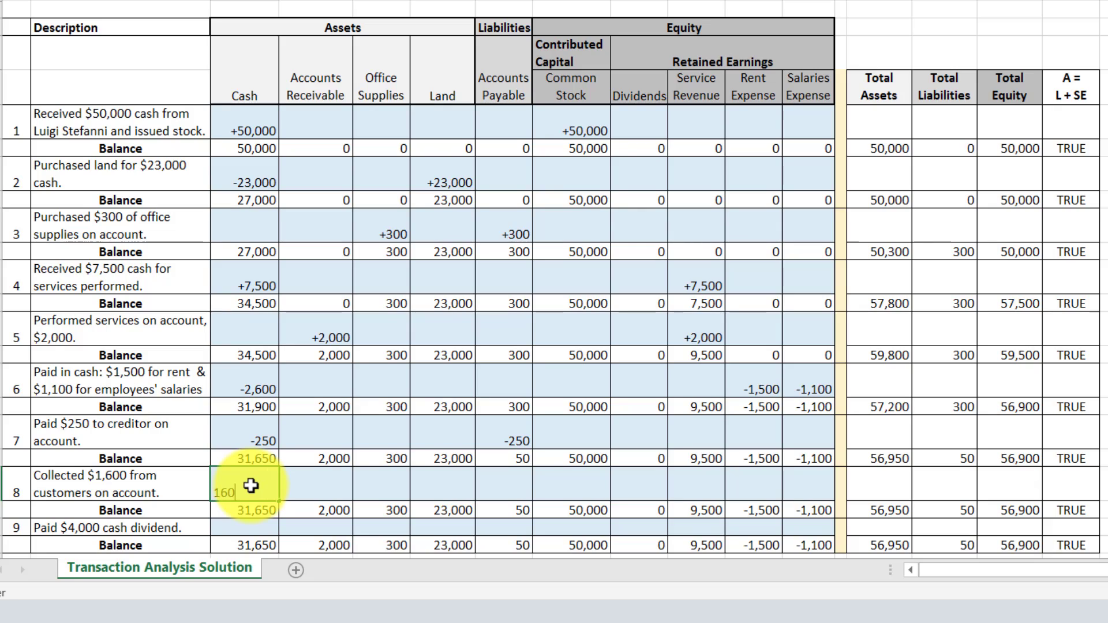
pyautogui.write('1600')
pyautogui.press('Return')
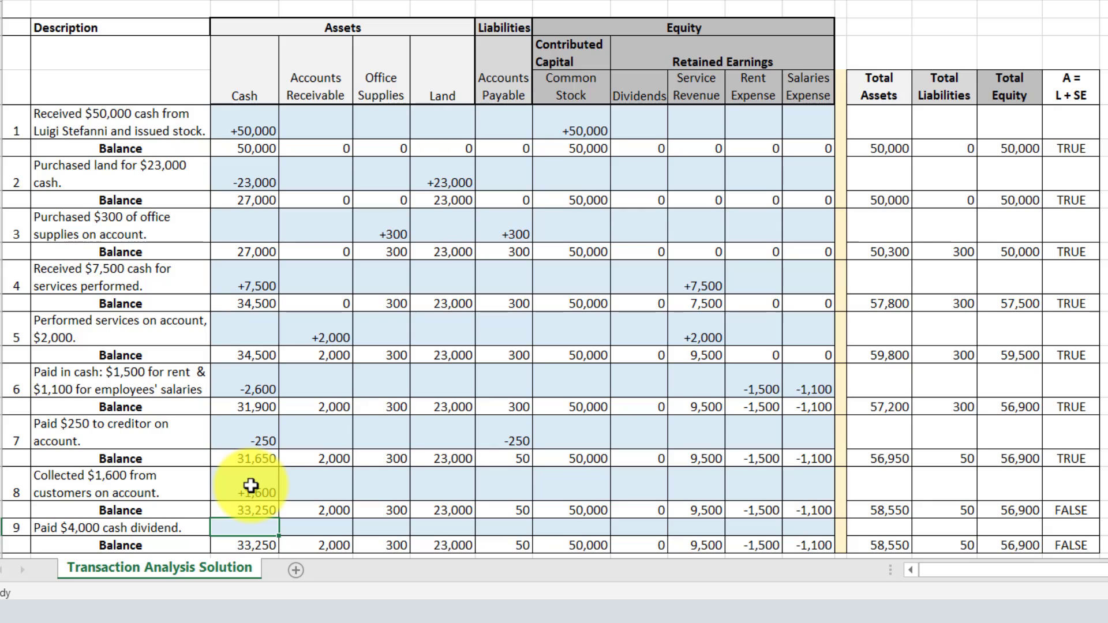
pyautogui.press('Right')
pyautogui.press('Up')
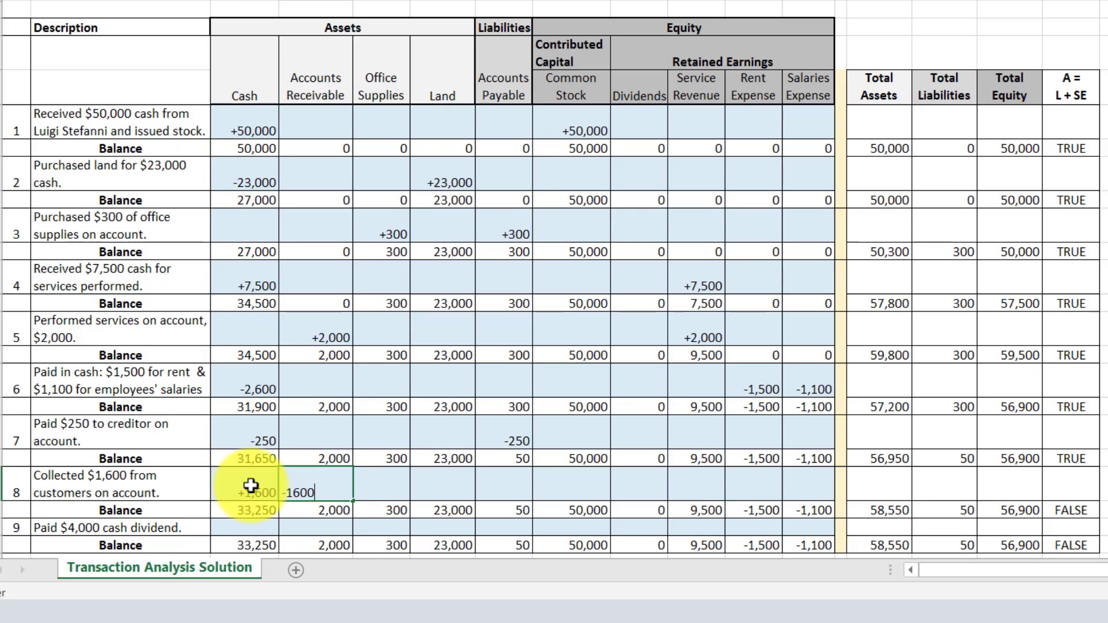
pyautogui.write('-1600')
pyautogui.press('Return')
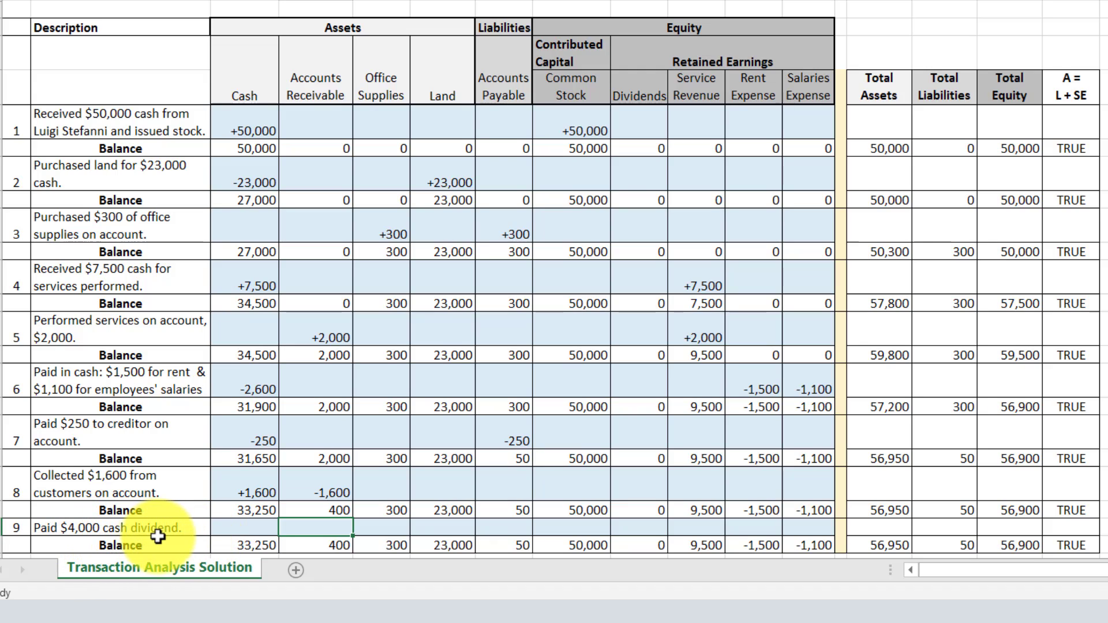
# Record transaction 9, the cash dividend, as -4,000 in Cash and -4,000 in Dividends
pyautogui.click(258, 530)
pyautogui.write('-4000')
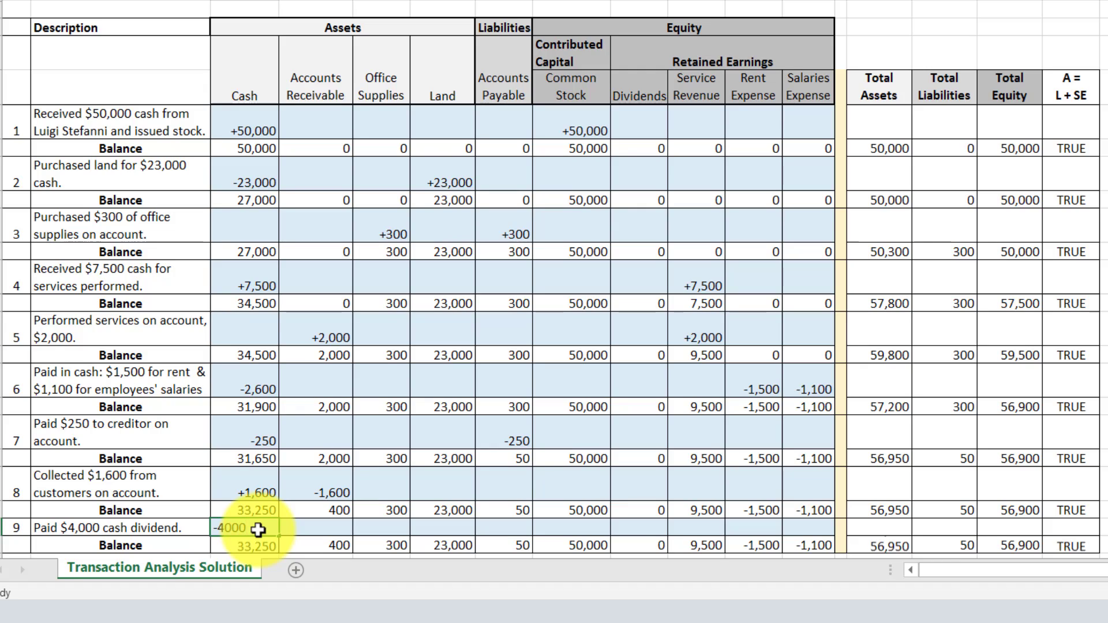
pyautogui.press('Return')
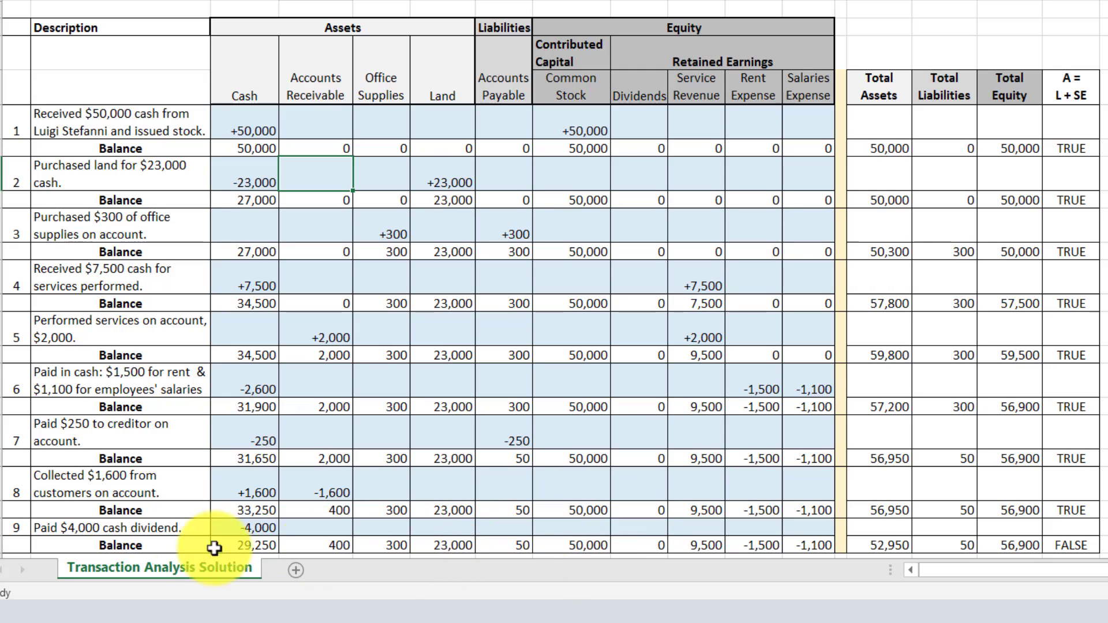
pyautogui.click(645, 529)
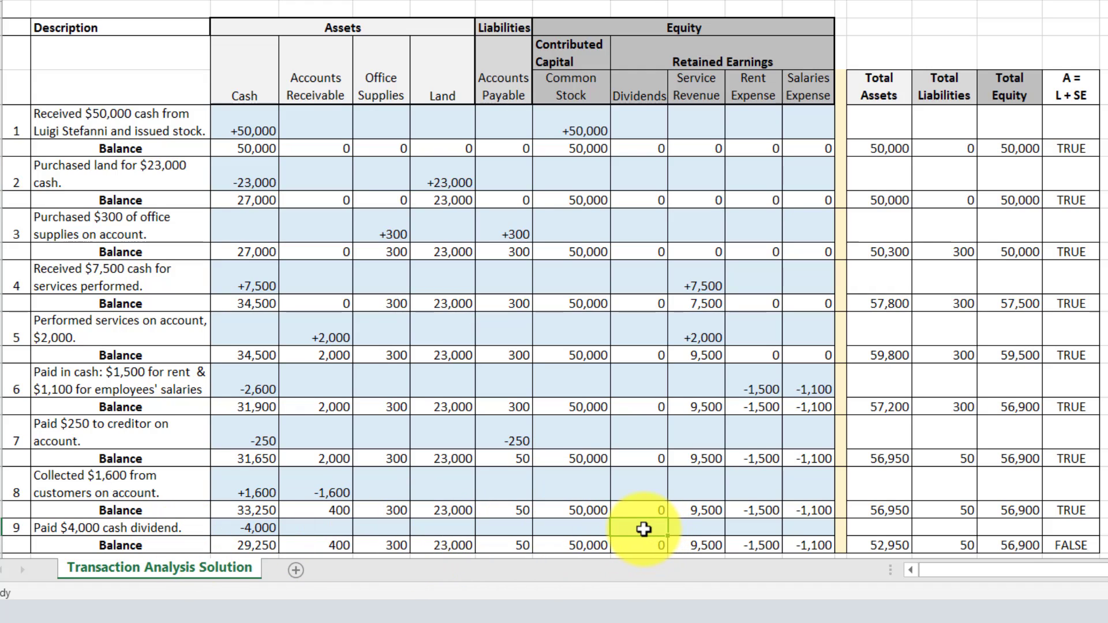
pyautogui.write('-4000')
pyautogui.press('Return')
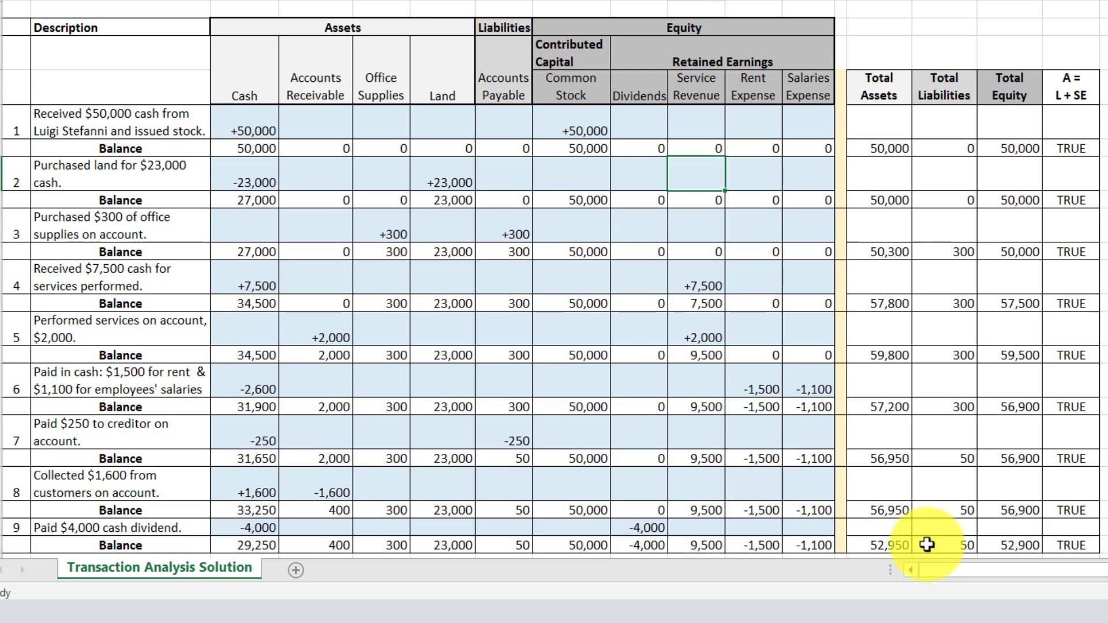